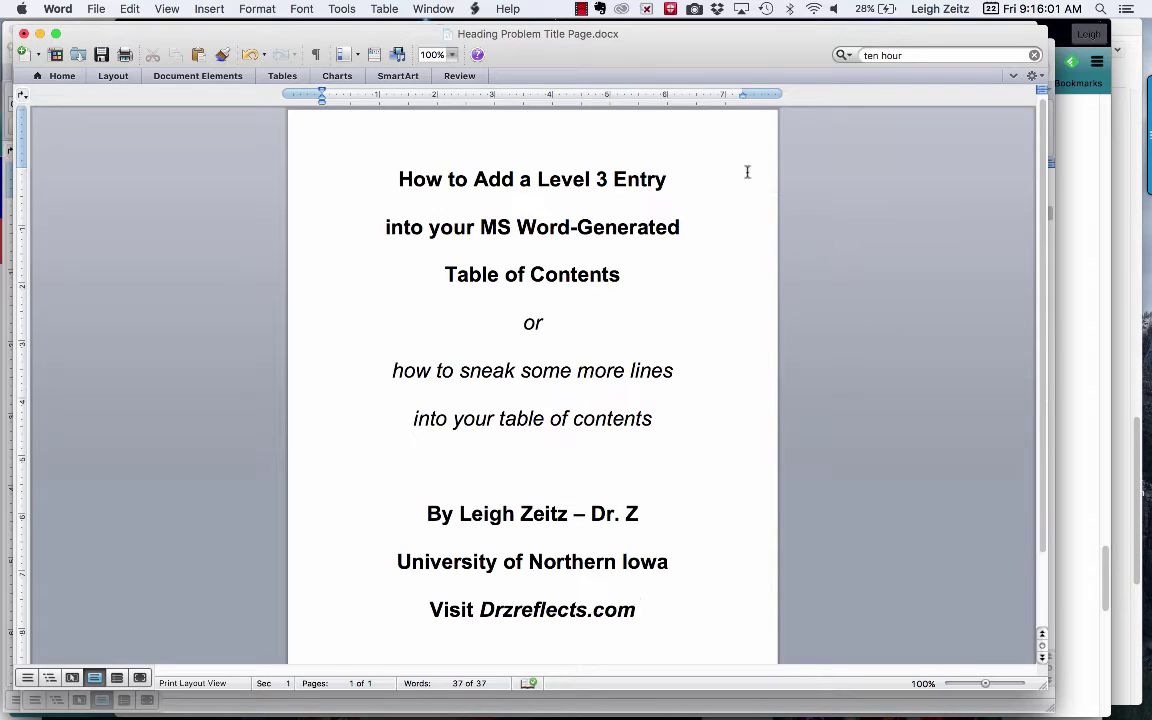
Switch to the Heading Problem Example.docx window from the Window menu.
click(425, 9)
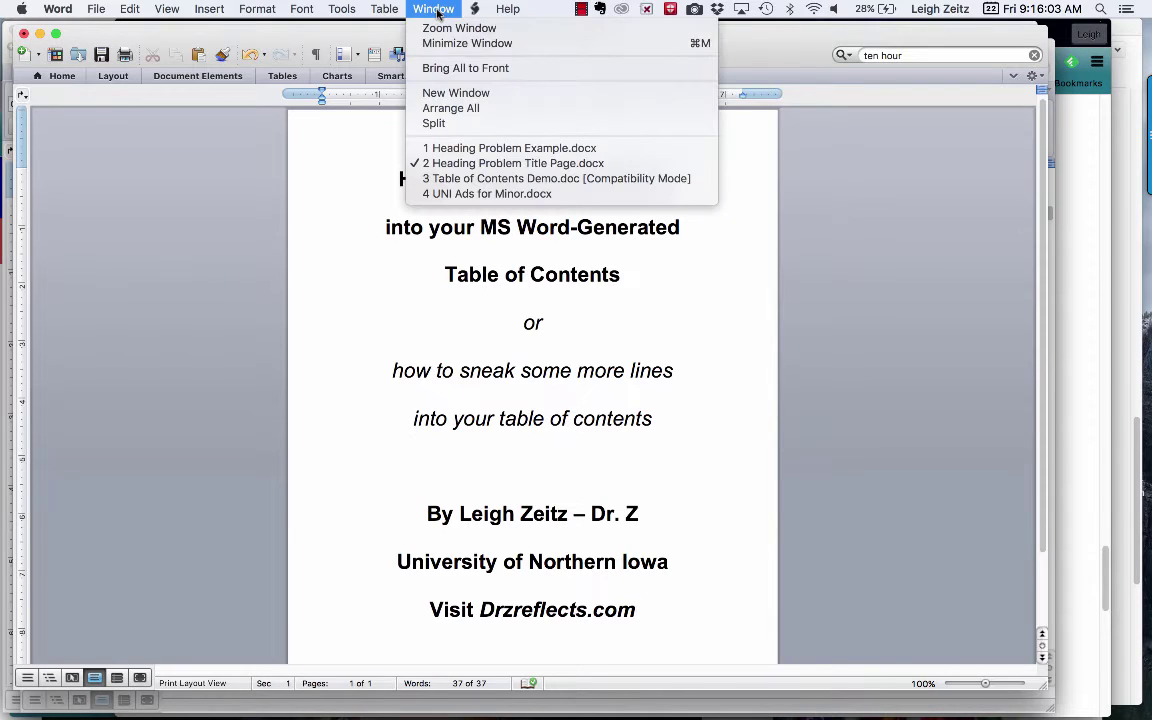
click(461, 150)
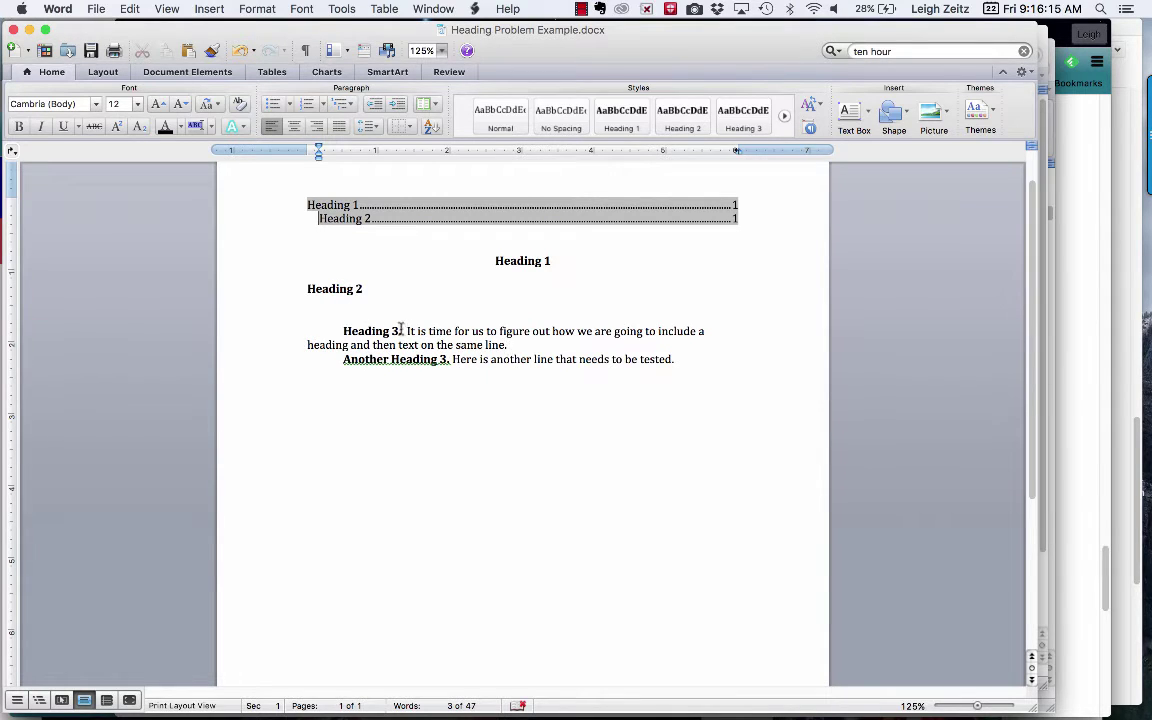
Check the styles of the run-in Heading 3, Heading 1 and Heading 2 paragraphs.
click(362, 331)
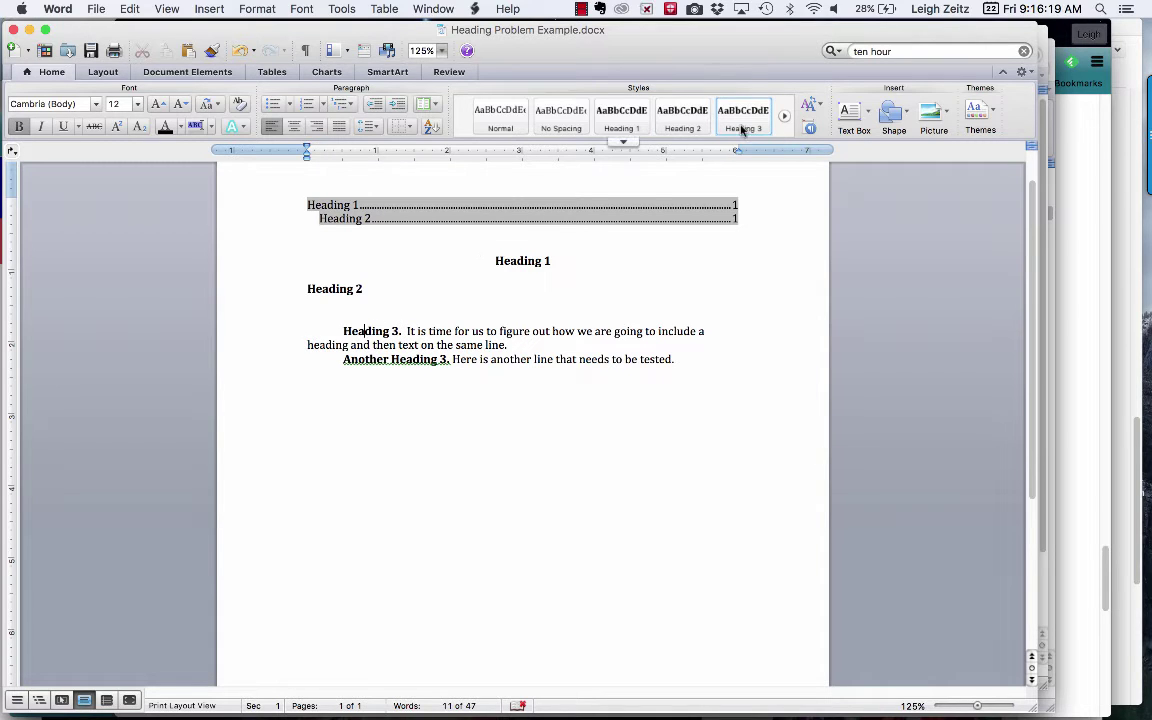
click(522, 260)
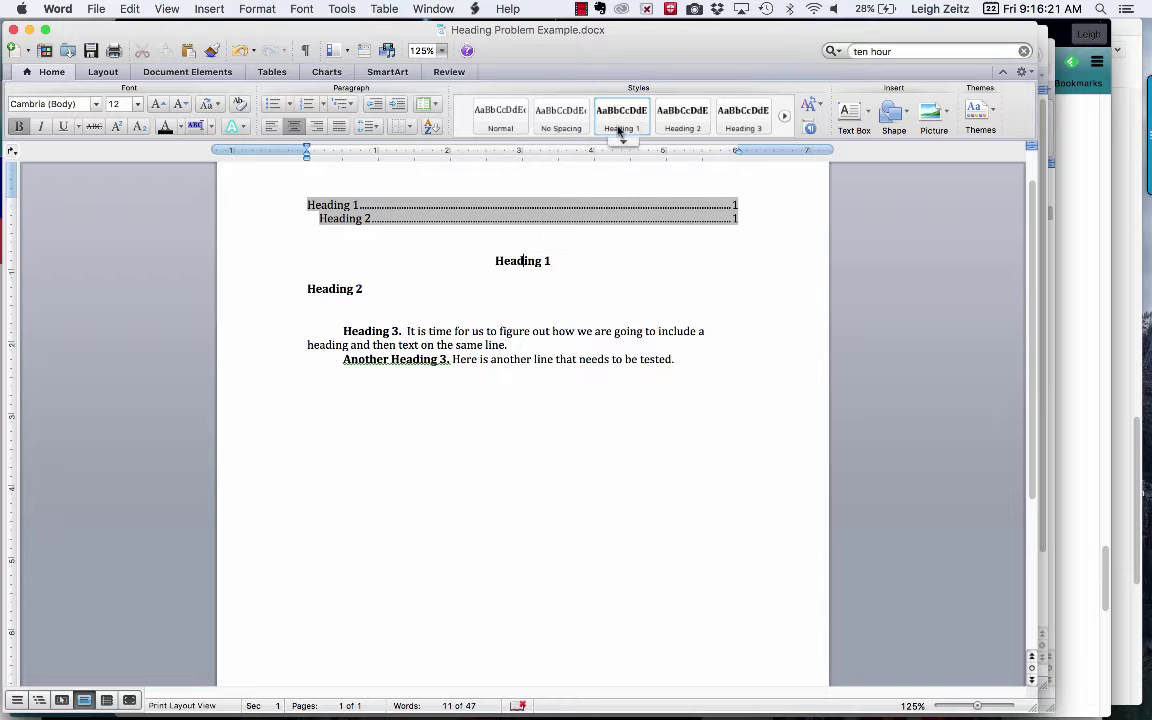
click(321, 288)
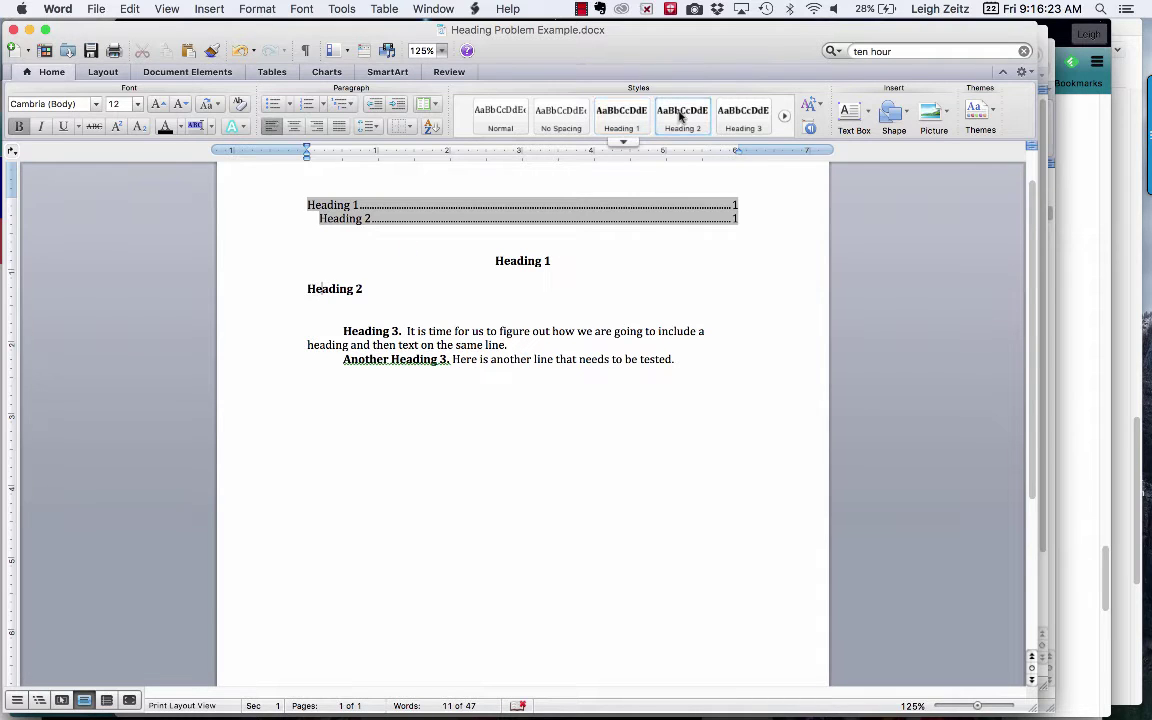
Try Heading 3 on the run-in paragraph, undo it, and show the open document windows.
click(372, 331)
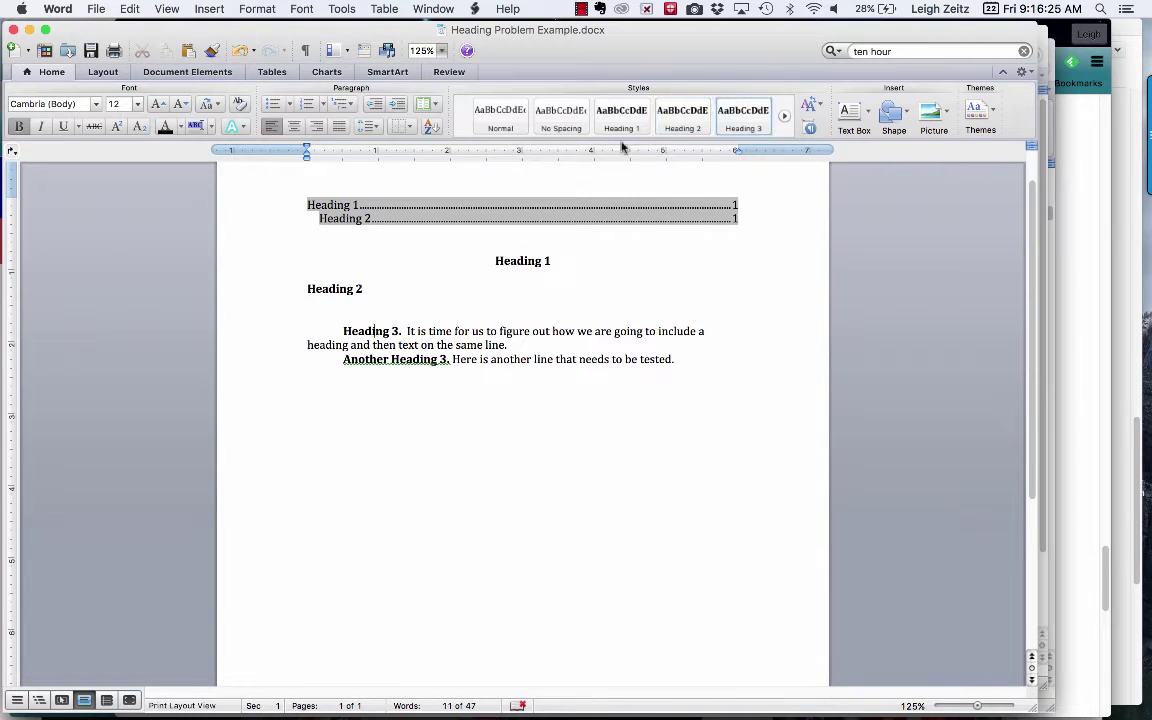
click(740, 118)
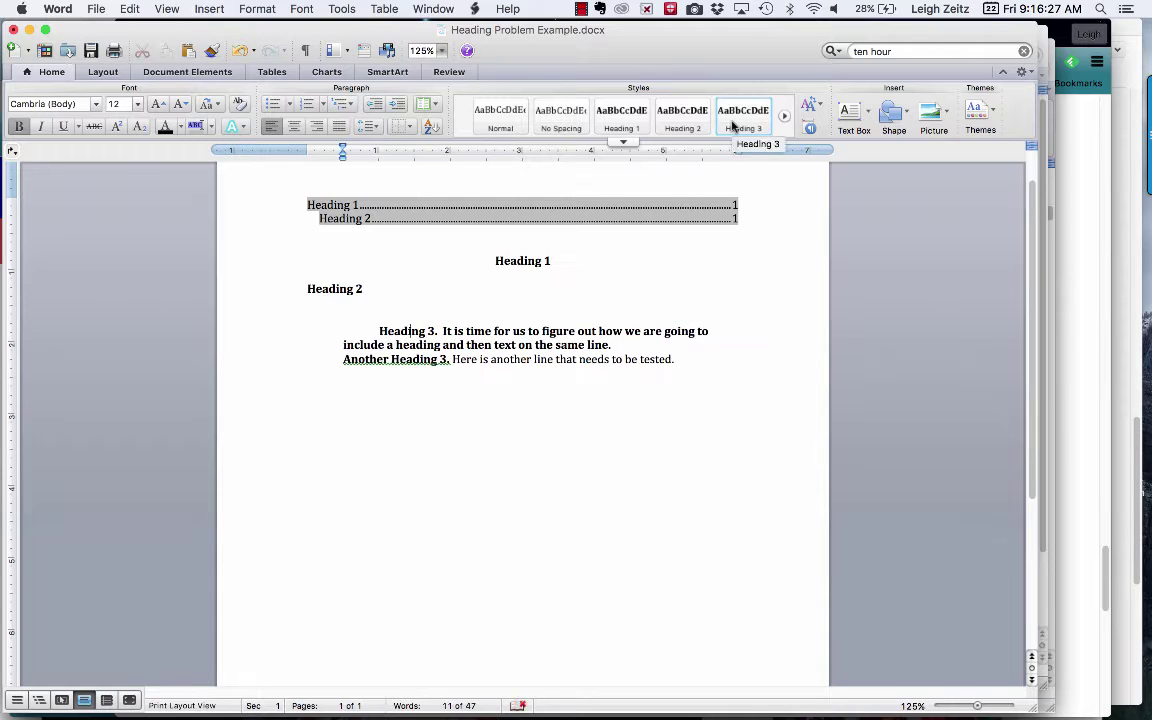
key(super+z)
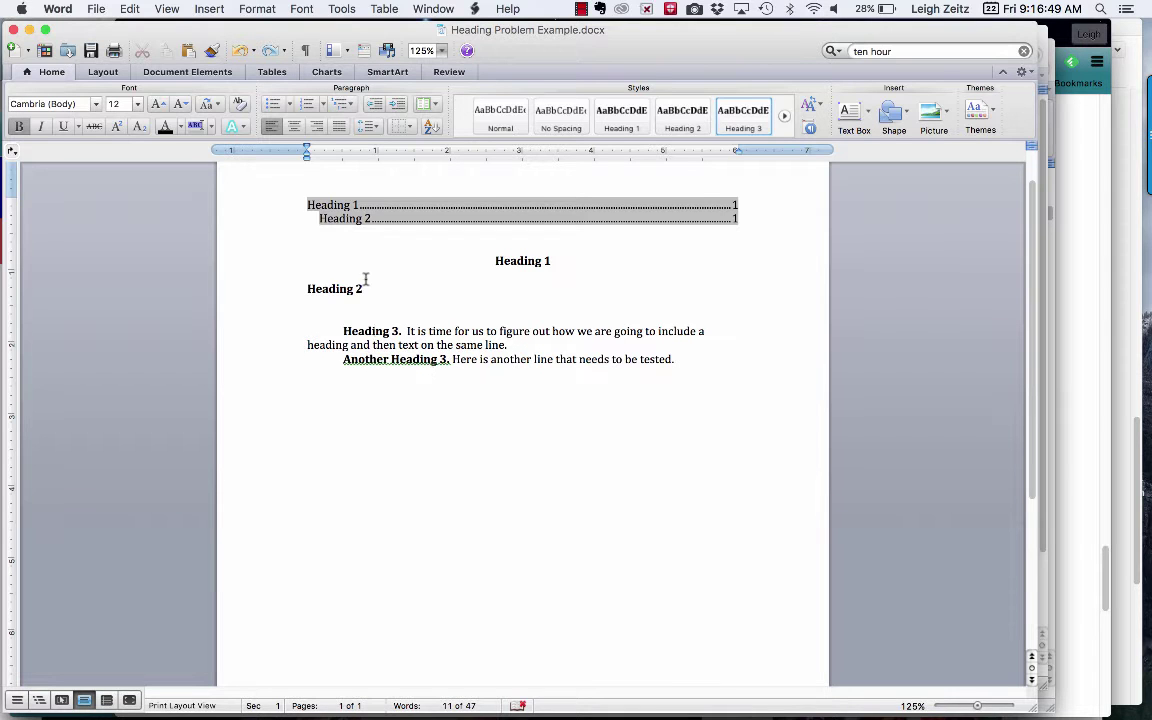
click(433, 10)
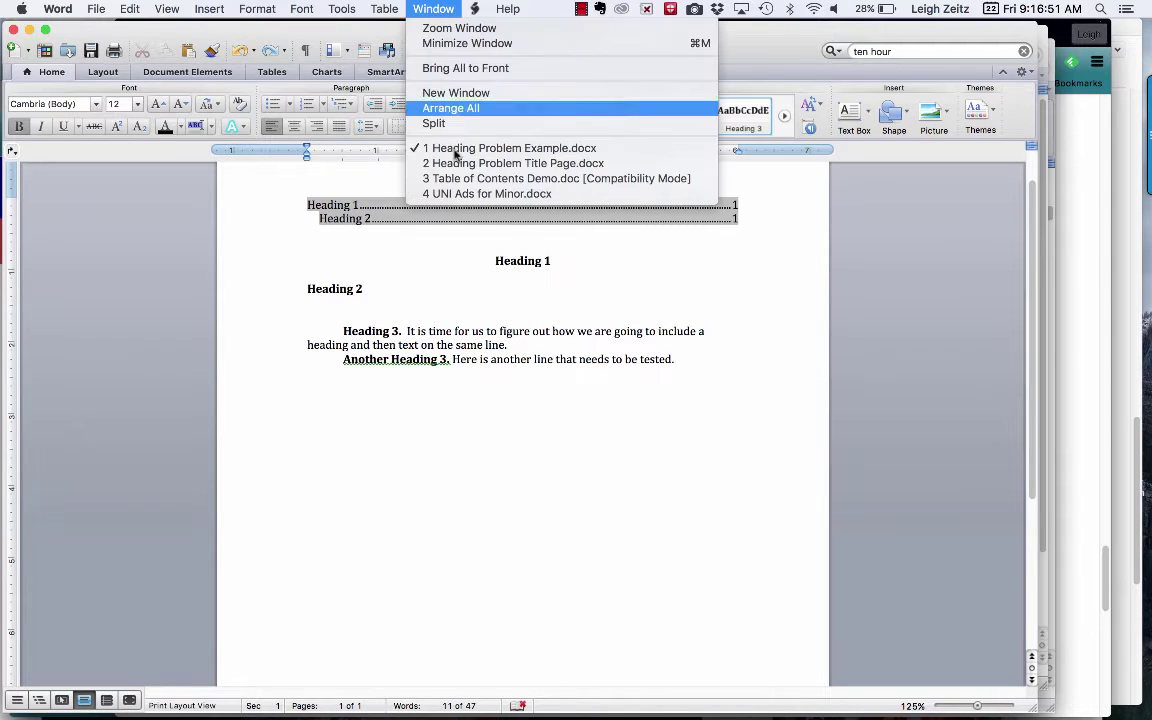
Switch to the Table of Contents Demo.doc window.
click(458, 180)
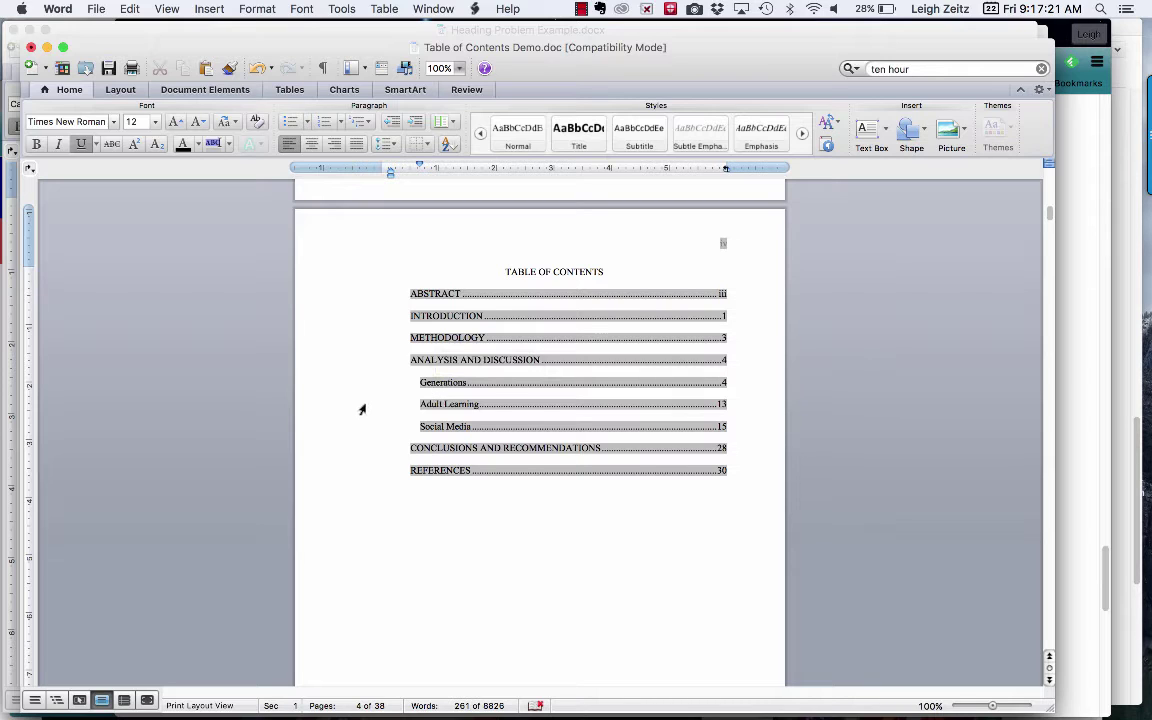
Insert blank lines above Adult Learning, below Generations in the table of contents.
click(418, 404)
key(Return)
key(Return)
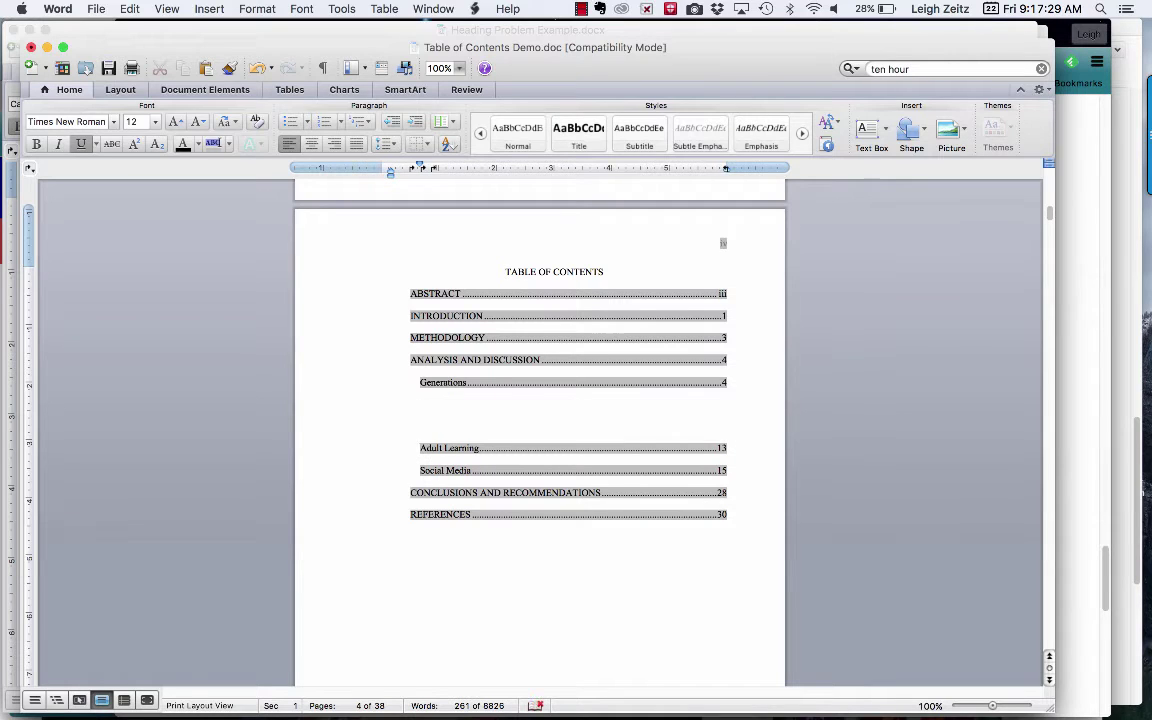
key(Return)
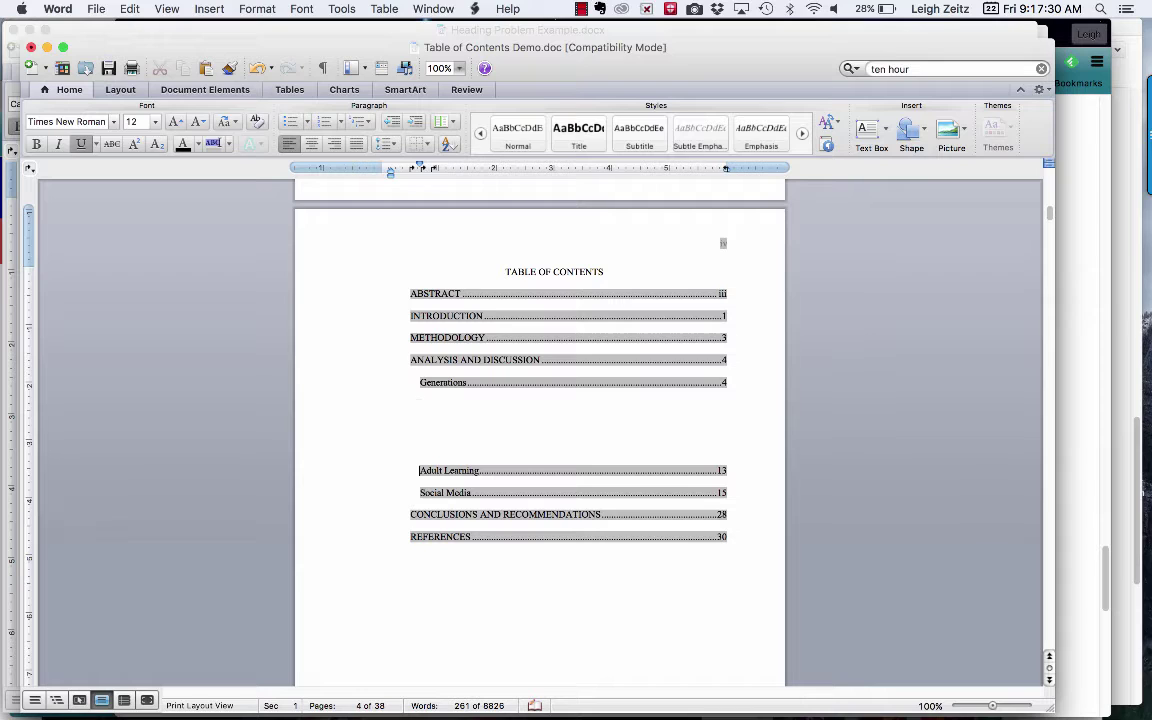
click(422, 404)
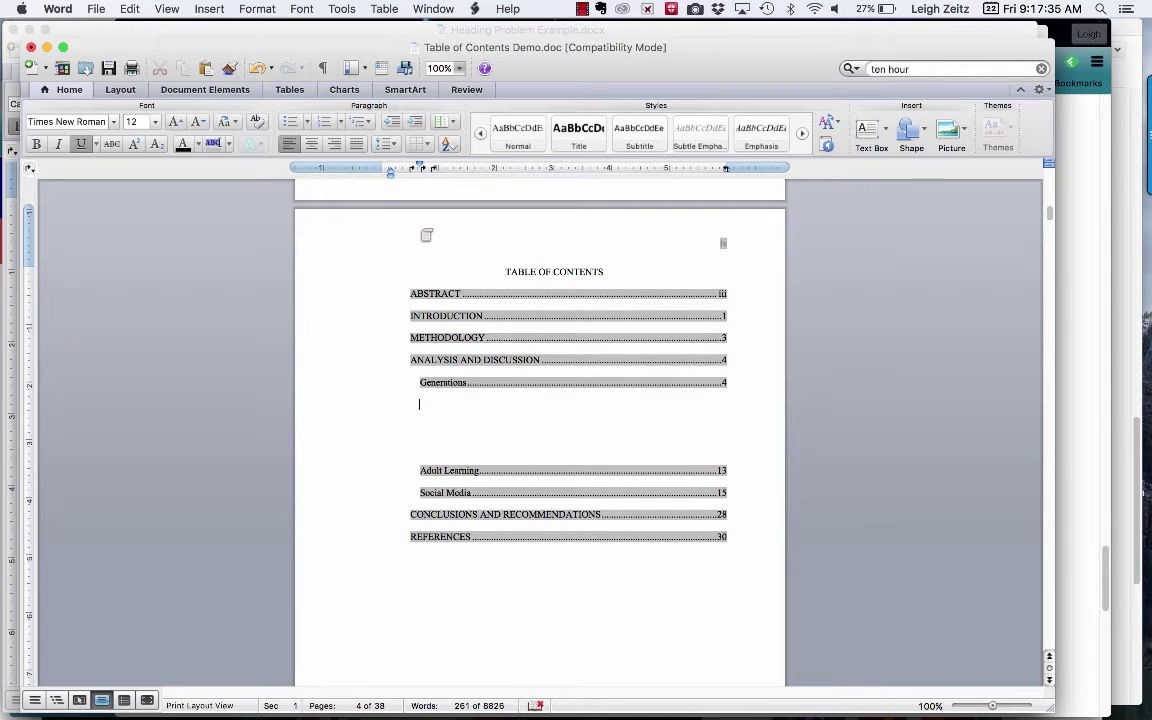
Select the blank entry lines and shift their indent markers on the ruler.
click(431, 172)
click(419, 168)
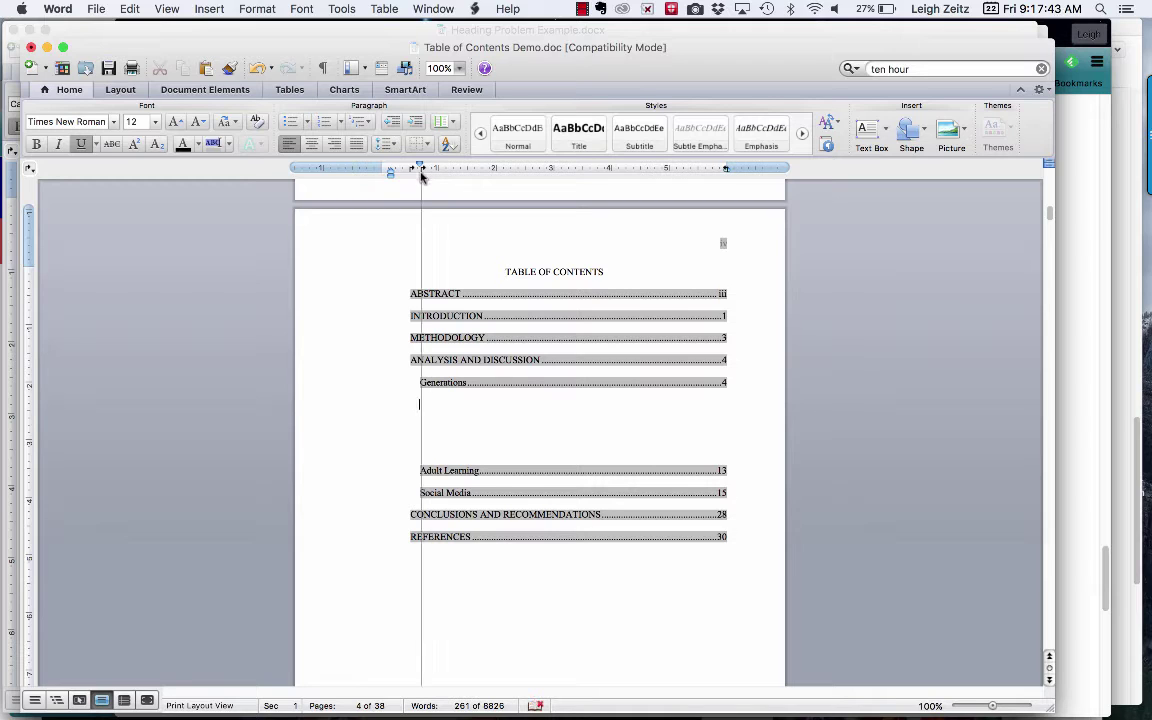
click(373, 166)
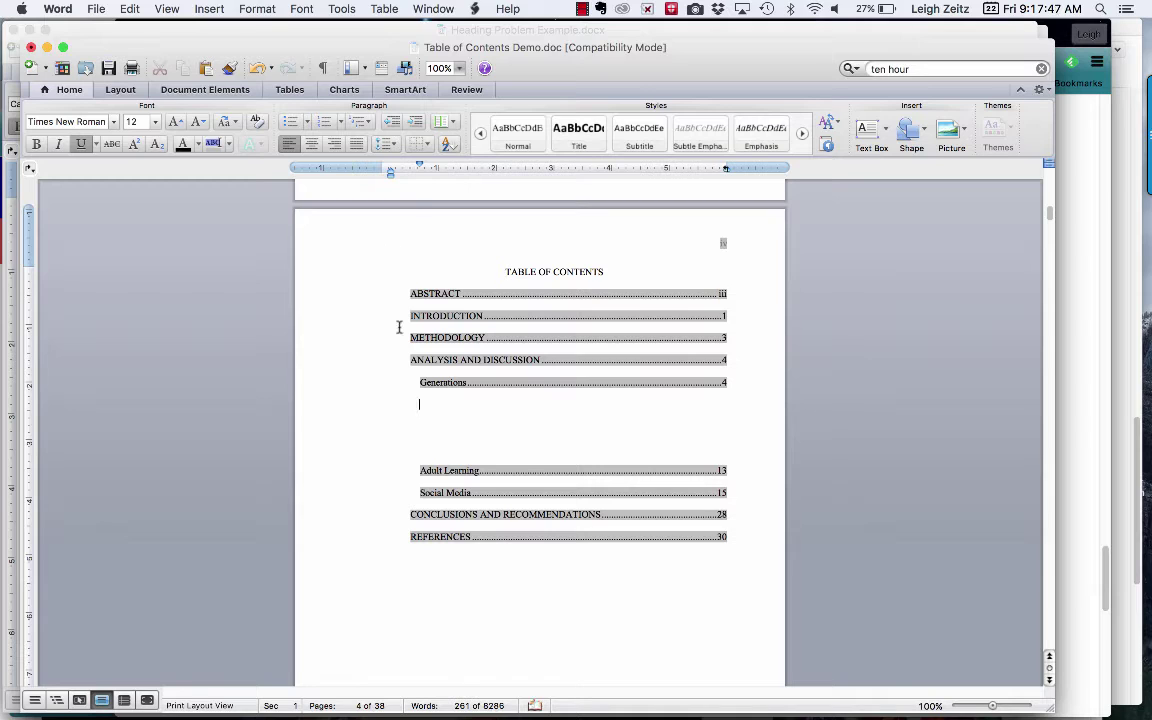
drag(411, 404, 422, 443)
drag(416, 458, 425, 250)
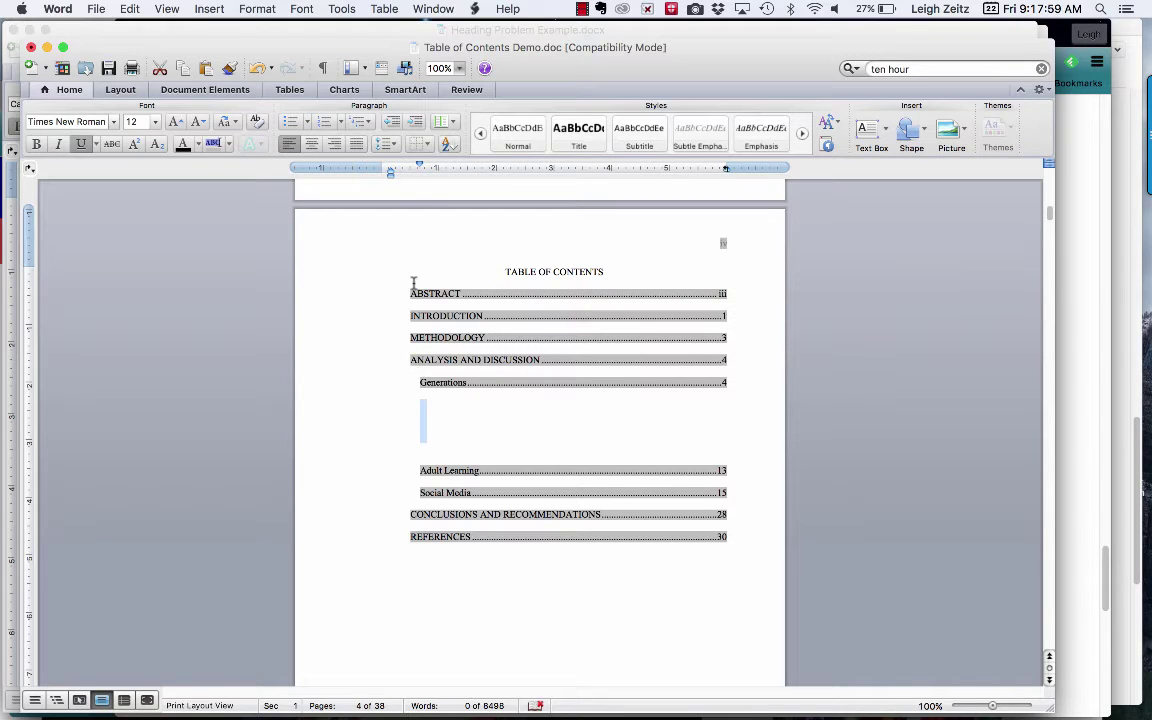
drag(404, 177, 432, 173)
Type Gen X on the blank line with a dot-leader tab to page 5, removing the extra line.
click(421, 405)
text(Gen X)
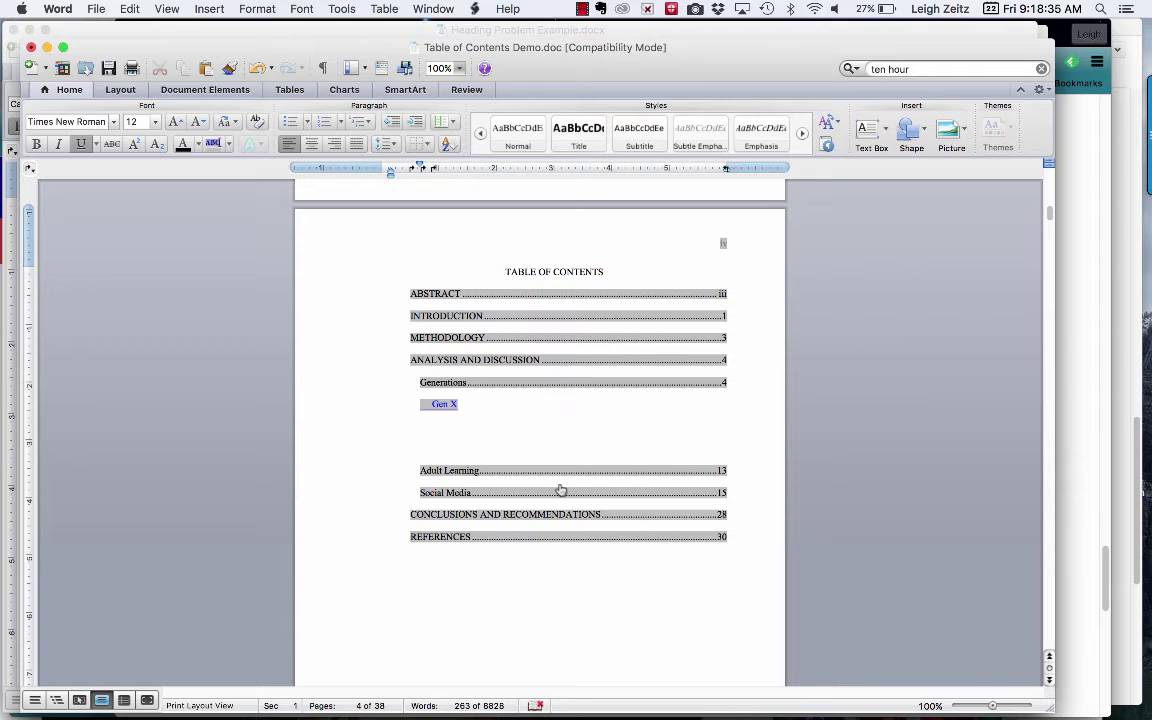
key(Tab)
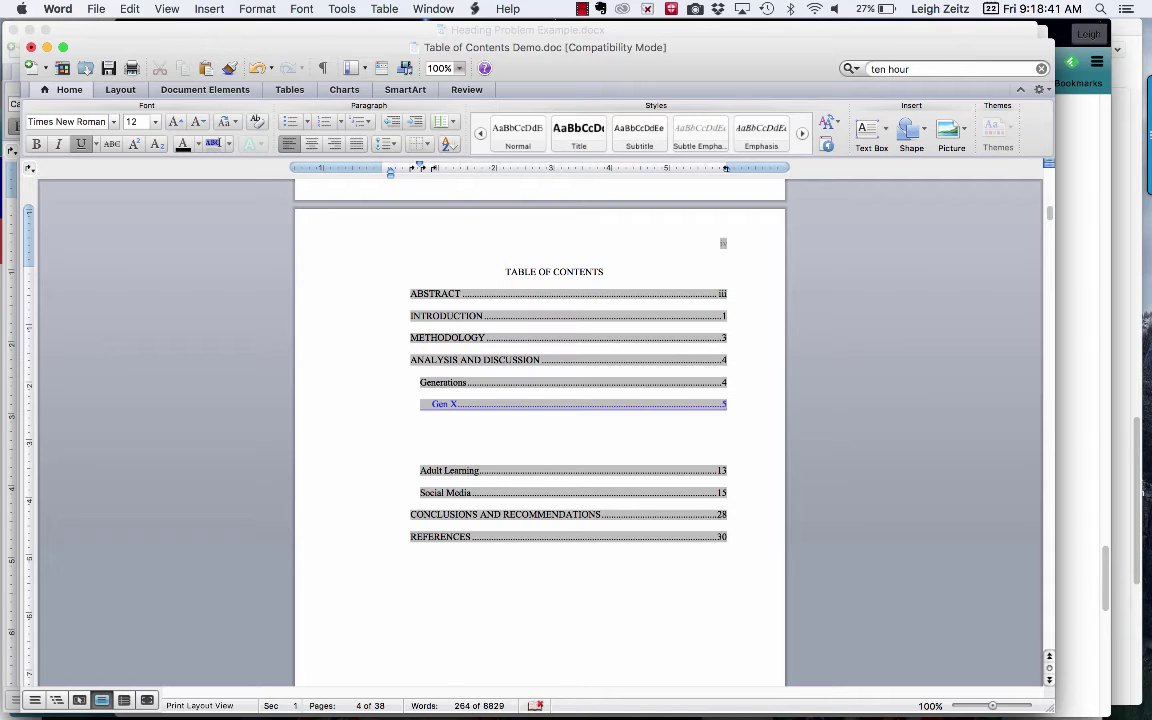
key(Return)
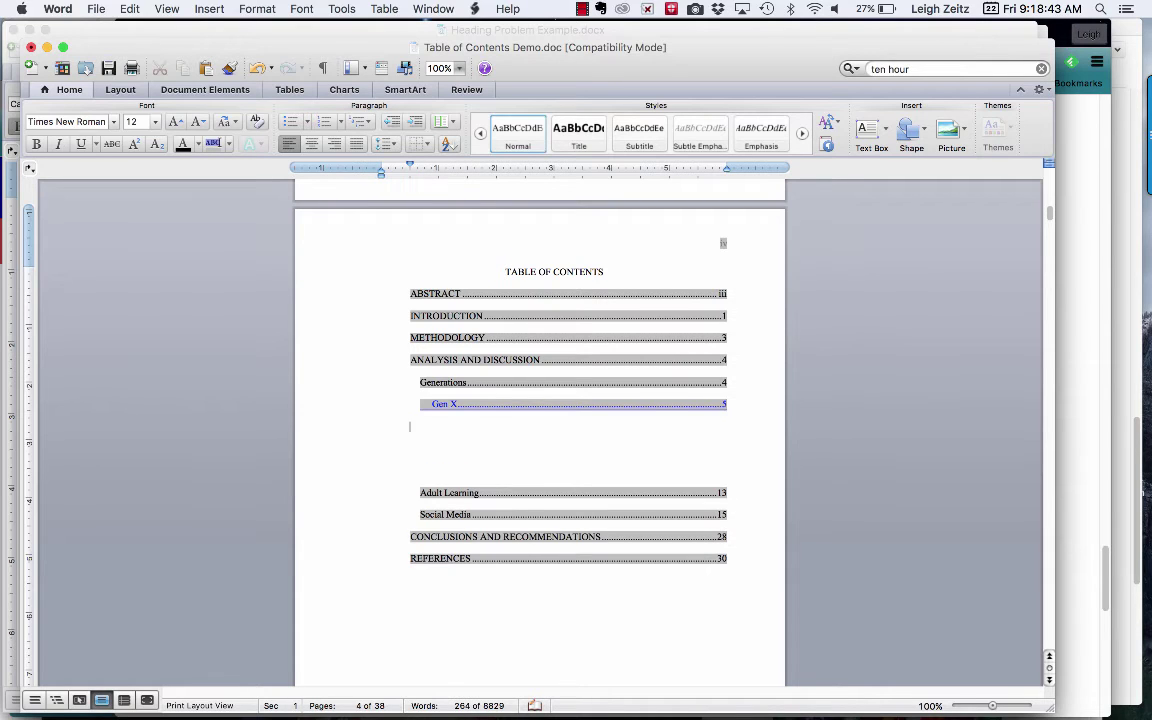
key(Tab)
key(BackSpace)
key(BackSpace)
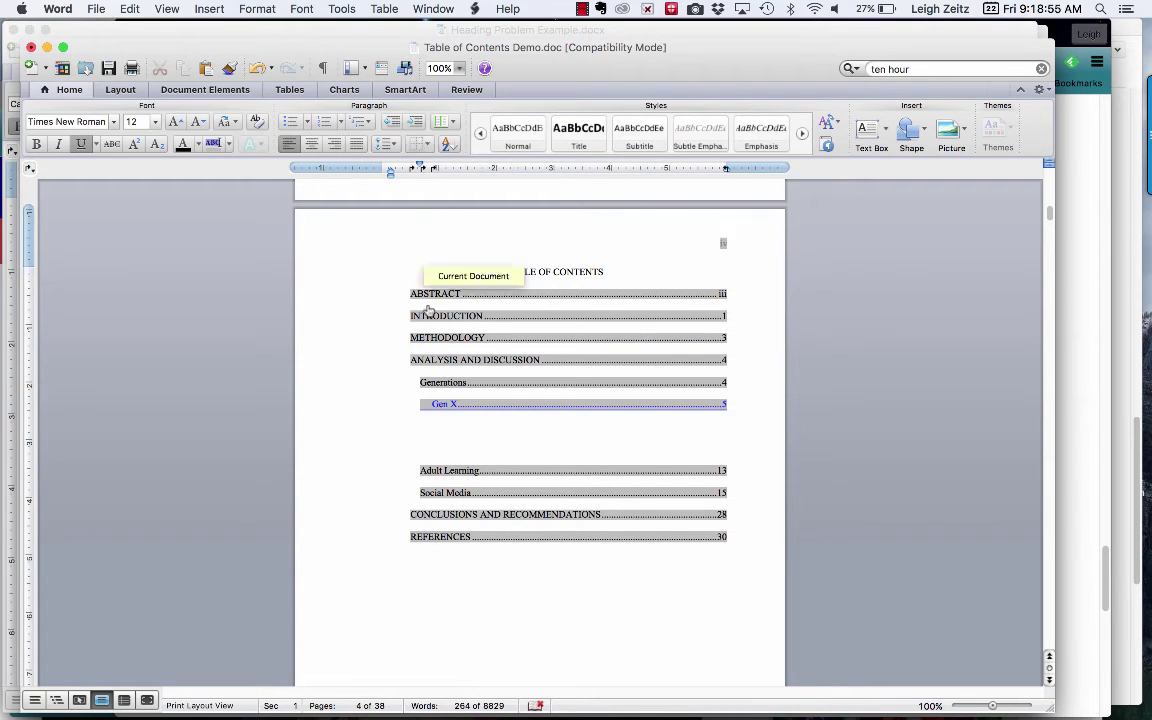
Type Gen Y below Gen X with a dot leader to page 6, then select both entries.
click(420, 427)
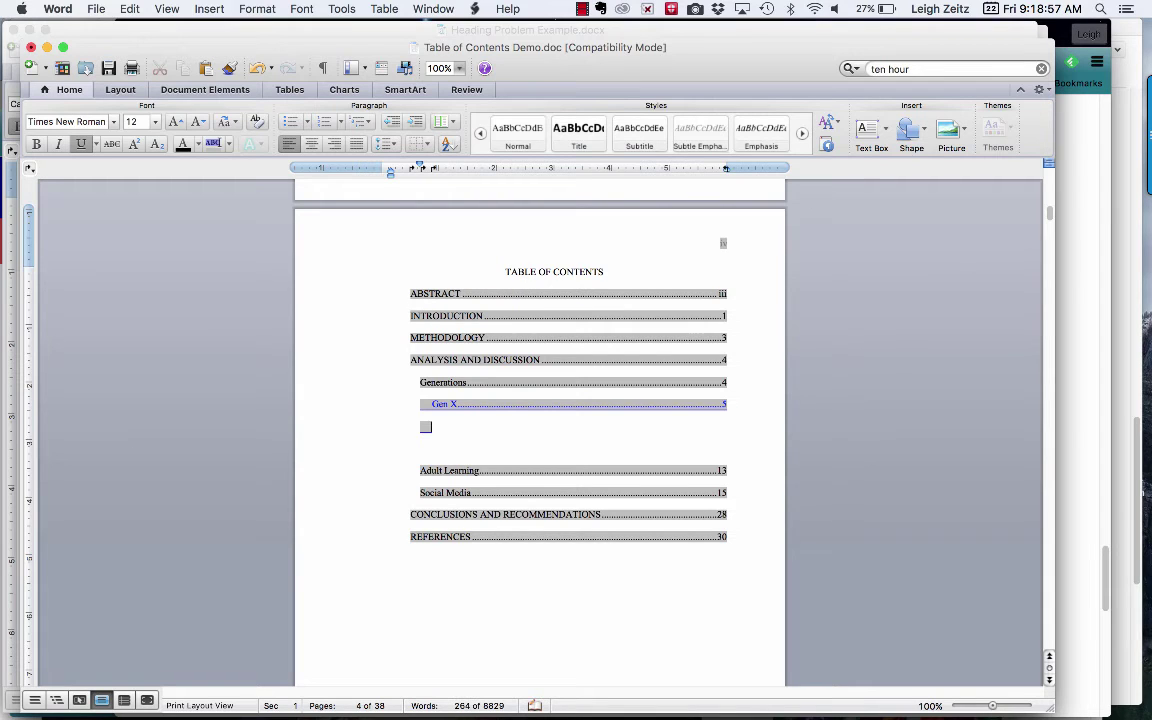
text(Gen Y)
key(Tab)
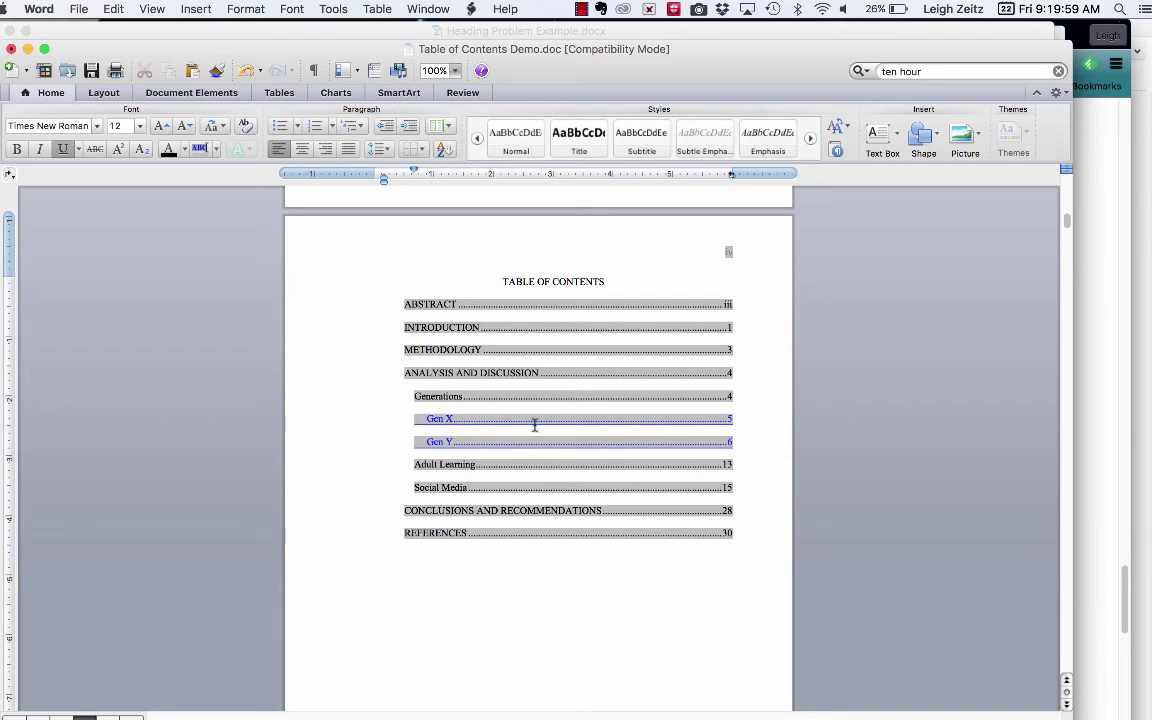
drag(735, 441, 411, 419)
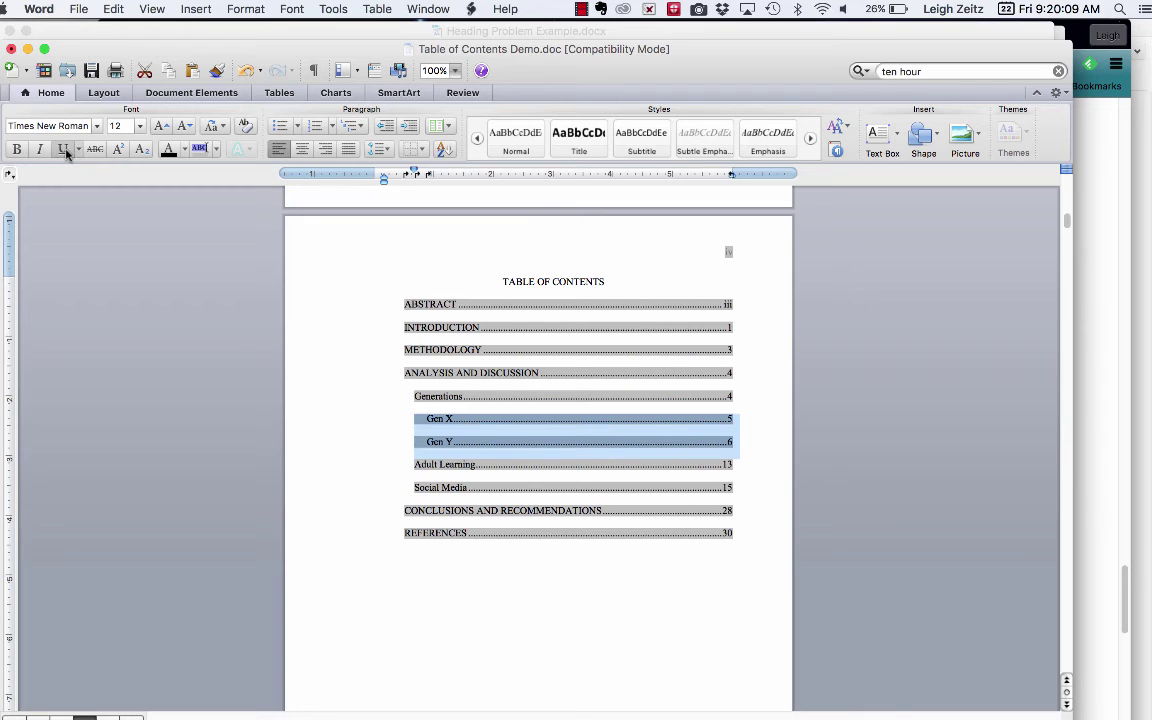
Deselect the new entries and open the File menu.
click(417, 571)
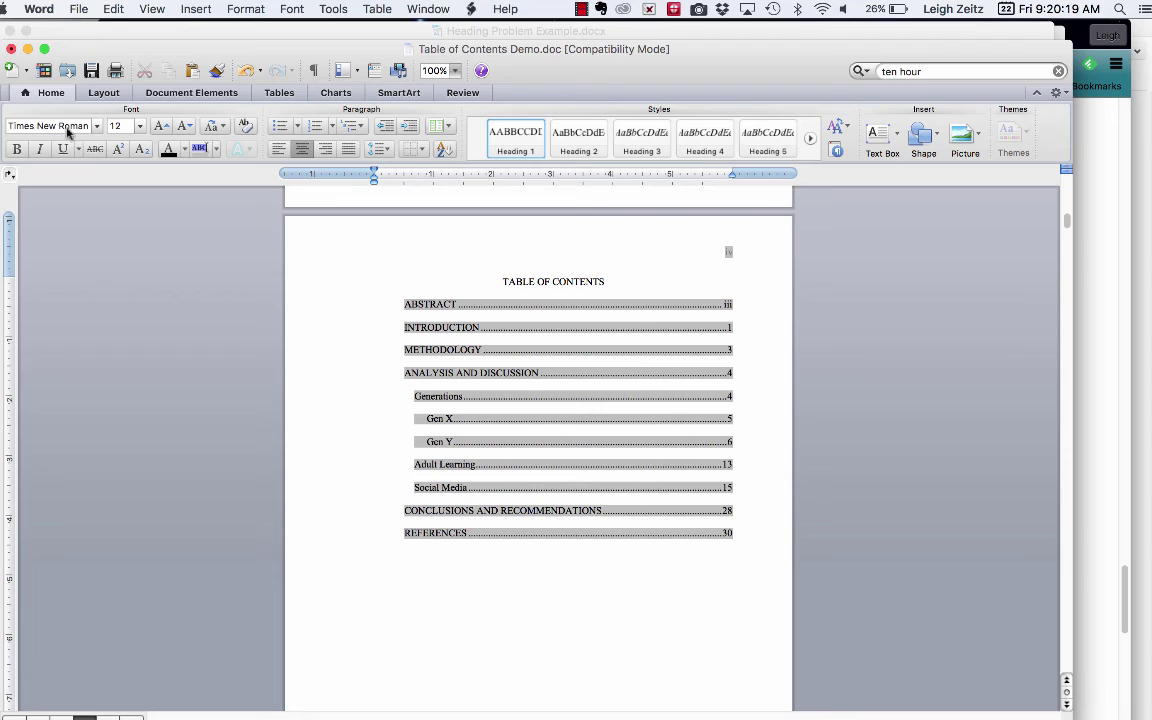
click(80, 10)
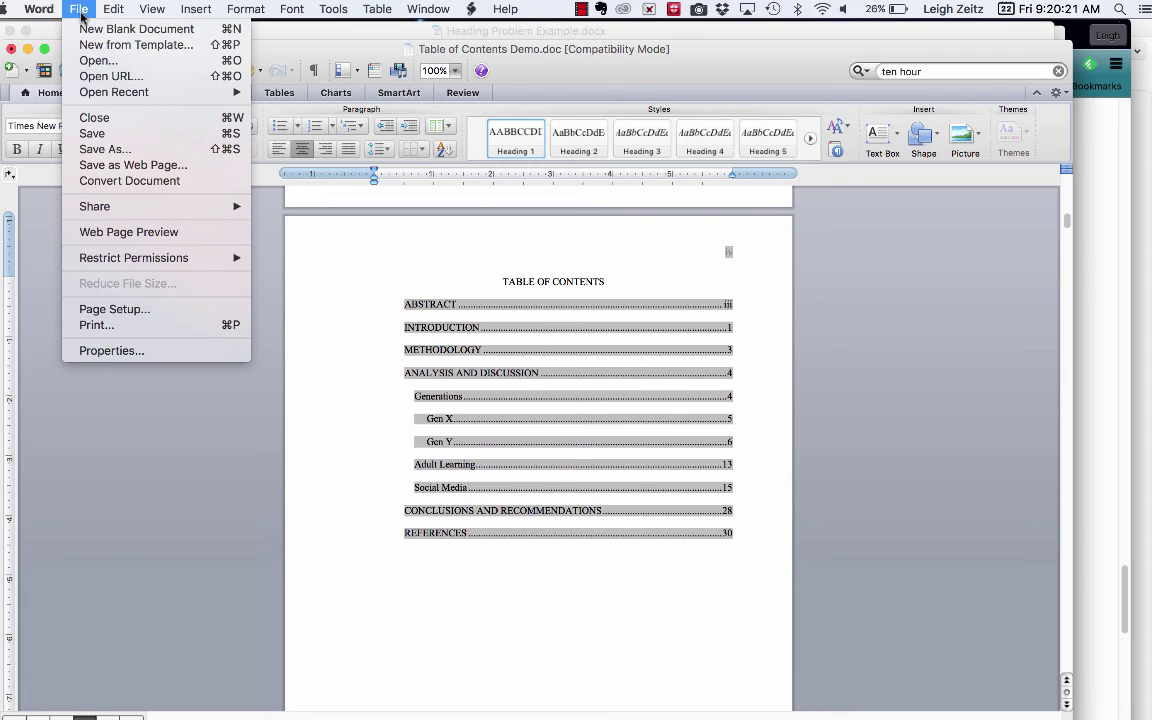
Print the document using the PDF option Open PDF in Preview.
click(123, 327)
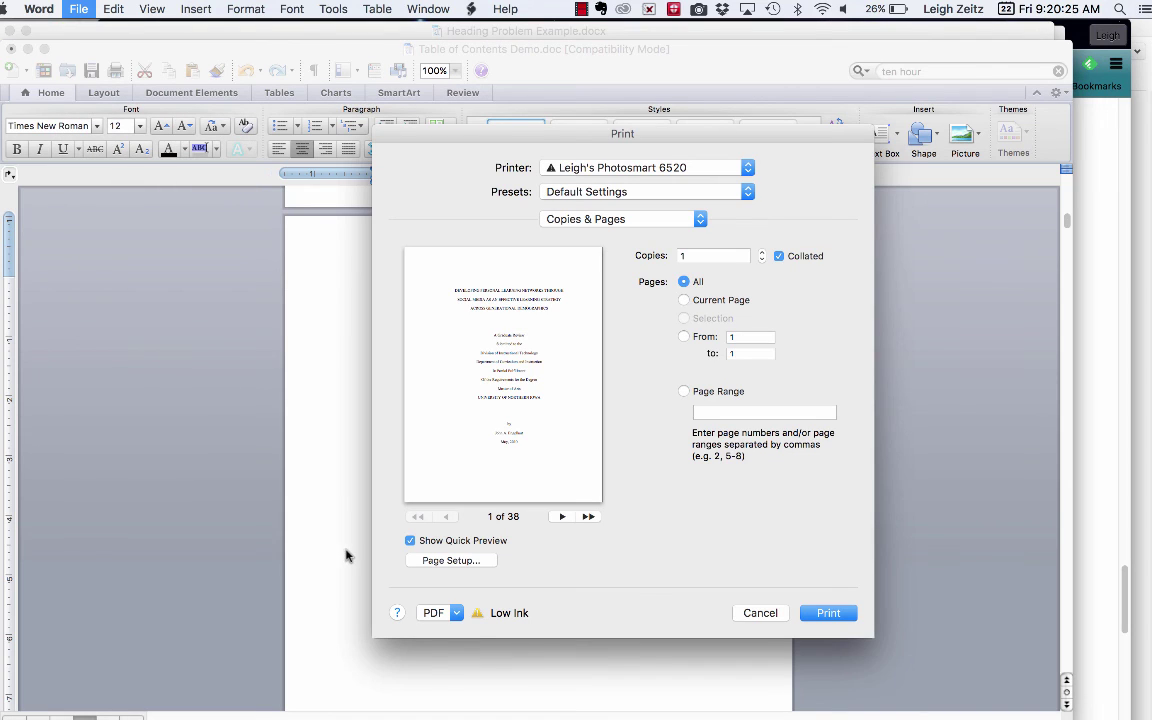
click(452, 612)
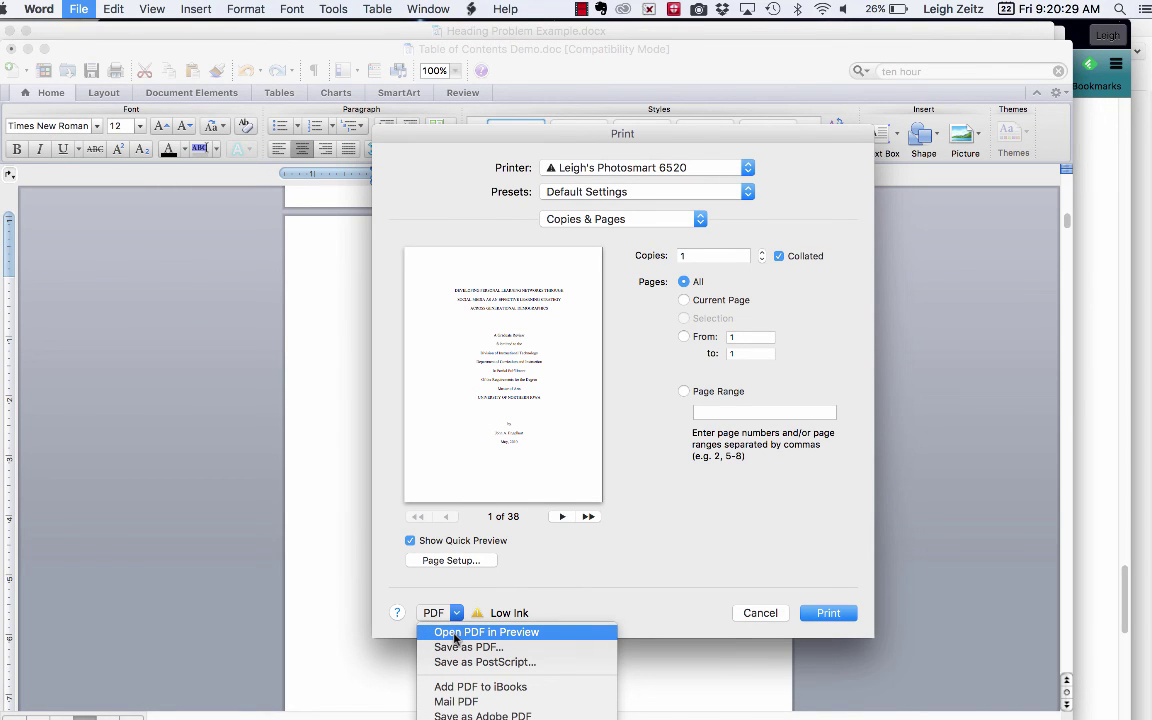
click(455, 635)
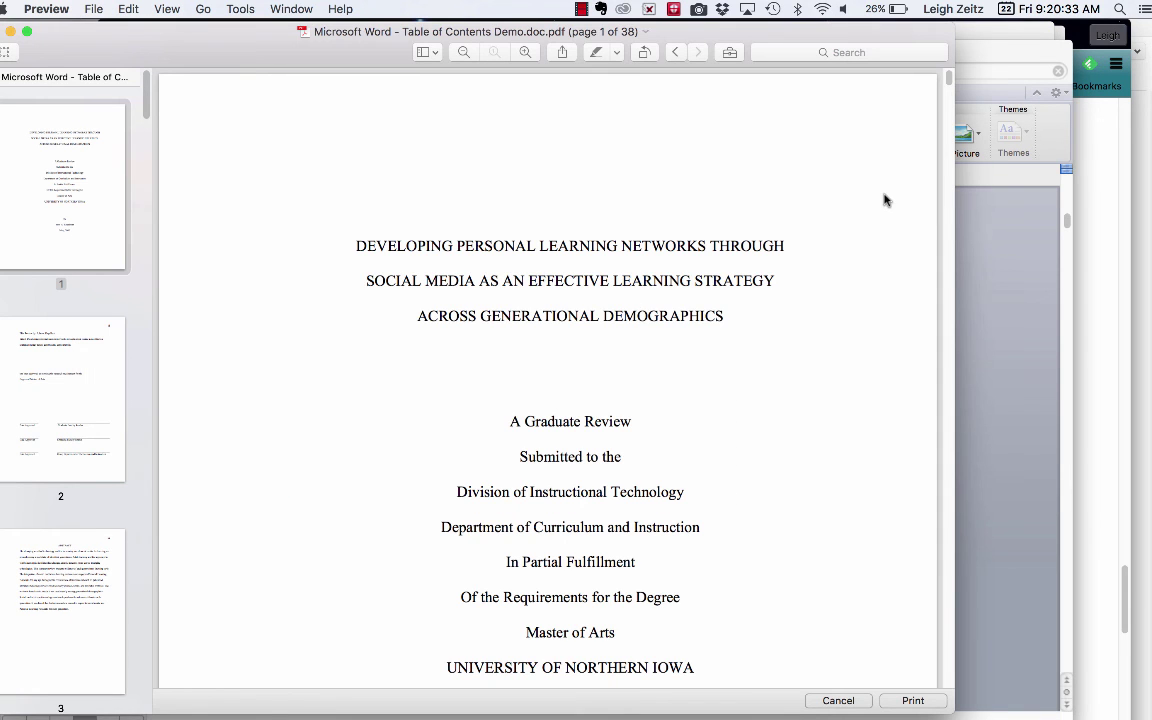
Scroll the PDF to page 4 to show Gen X (5) and Gen Y (6) under Generations.
drag(943, 83, 939, 130)
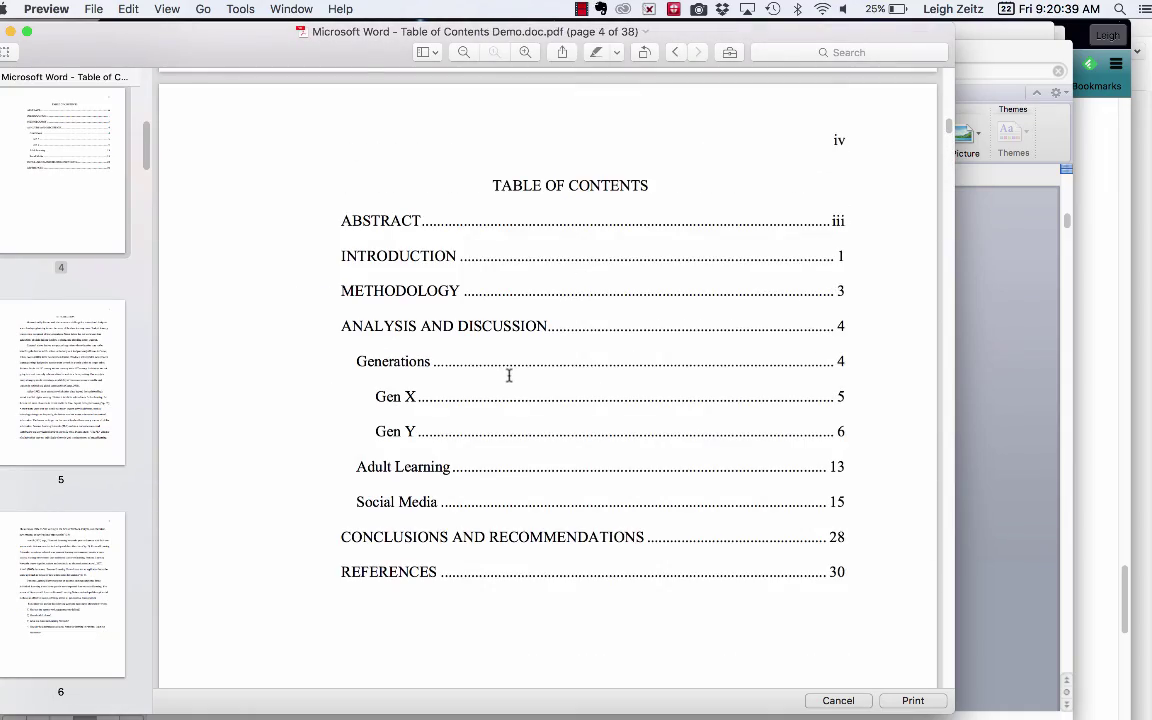